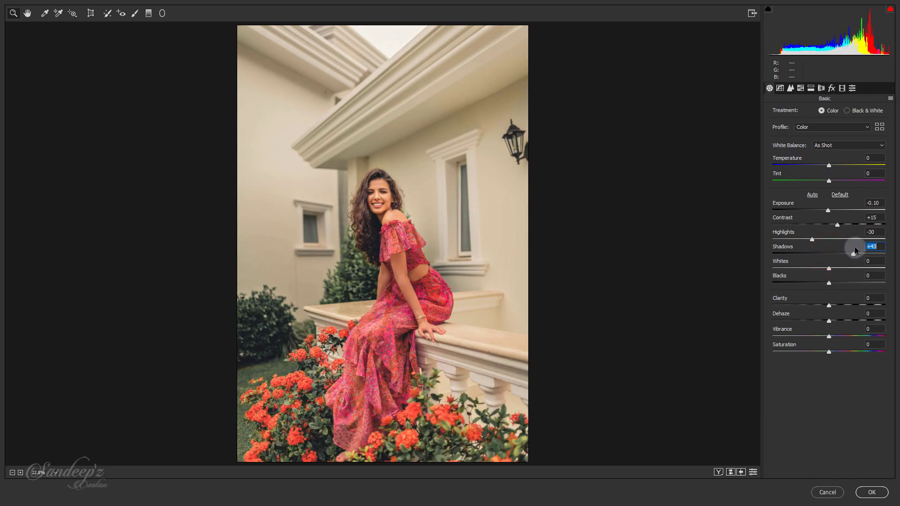
Set the shadows to +41, whites to -31, blacks to +14 and clarity to +10.
{"action": "left_click_drag", "start_coordinate": [854, 250], "coordinate": [837, 291]}
{"action": "left_click", "coordinate": [872, 298]}
{"action": "type", "text": "10"}
Mute the photo's colors by setting both vibrance and saturation to -30.
{"action": "left_click", "coordinate": [875, 329]}
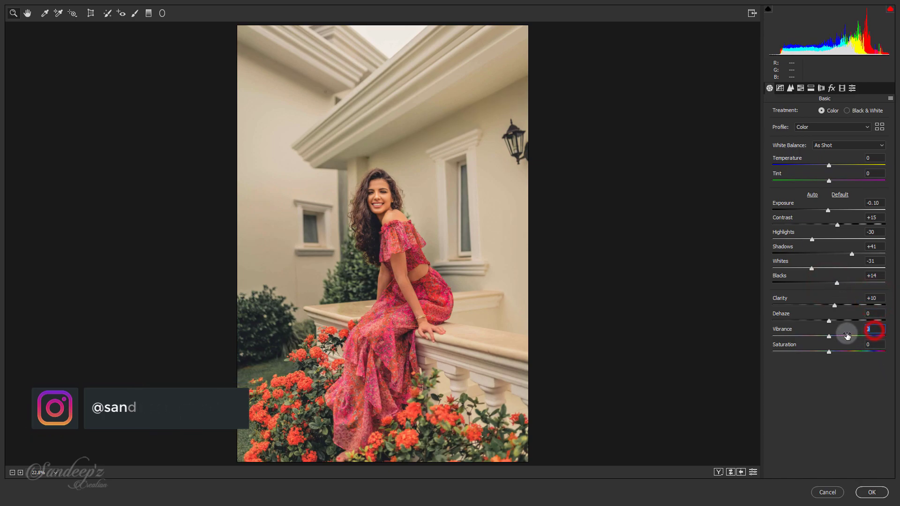
{"action": "type", "text": "-30"}
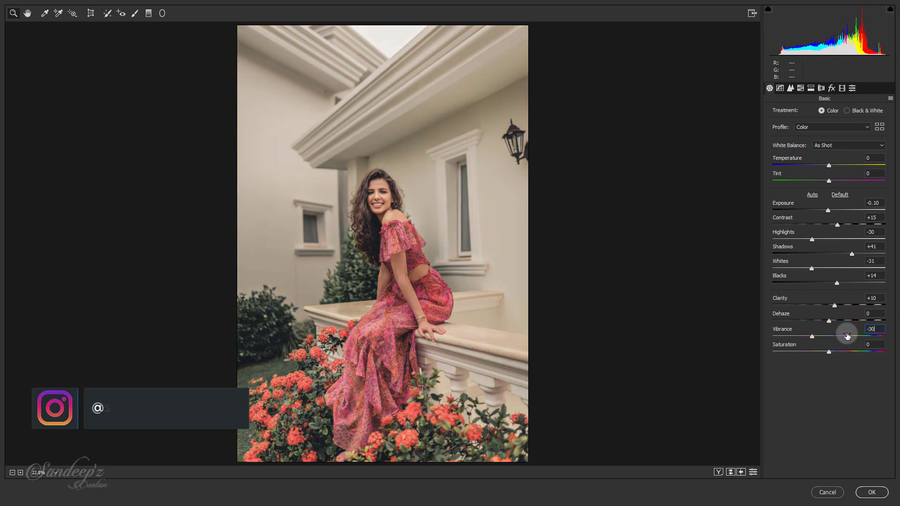
{"action": "left_click", "coordinate": [875, 351]}
{"action": "left_click", "coordinate": [812, 351]}
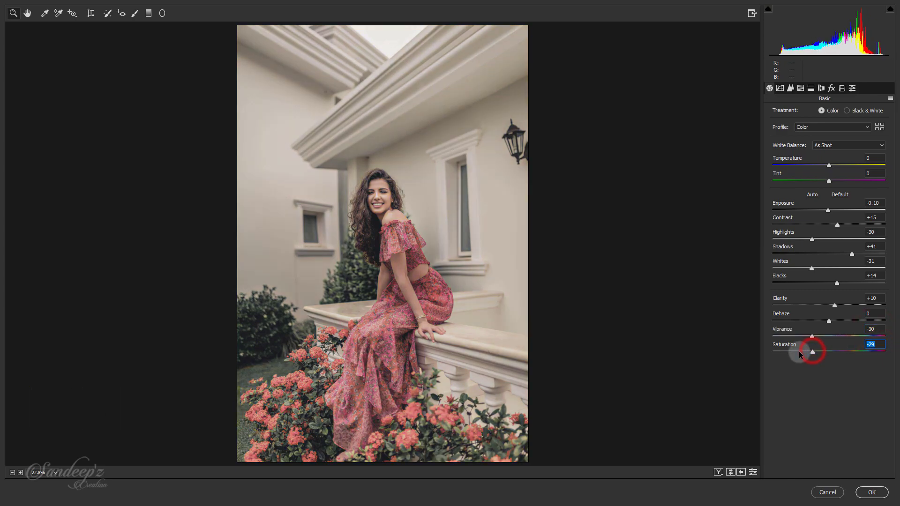
{"action": "type", "text": "-30"}
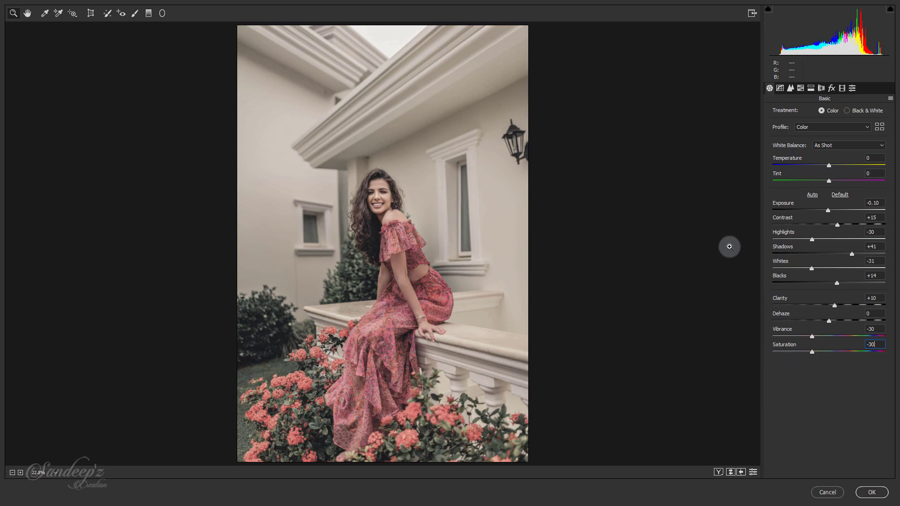
Set the sharpening amount to 50, and the noise reduction luminance and luminance contrast to 50.
{"action": "left_click", "coordinate": [781, 90]}
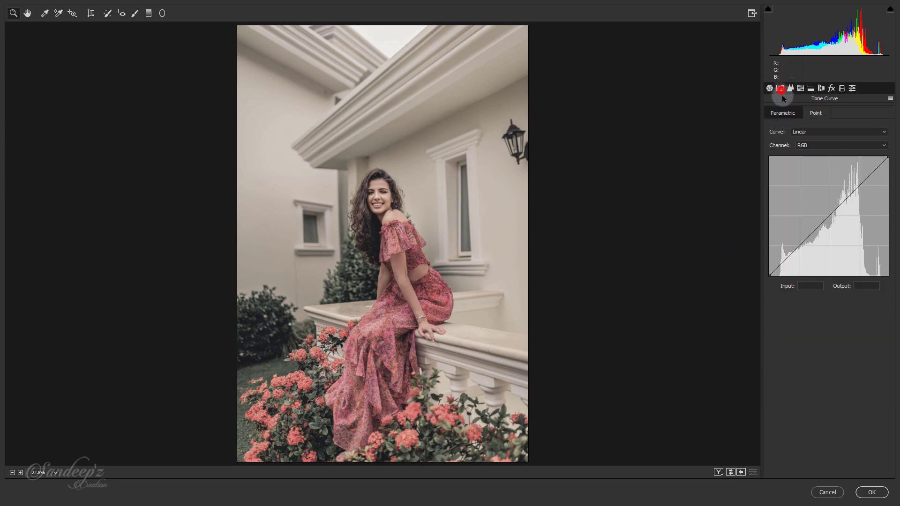
{"action": "left_click", "coordinate": [801, 88]}
{"action": "left_click", "coordinate": [791, 88]}
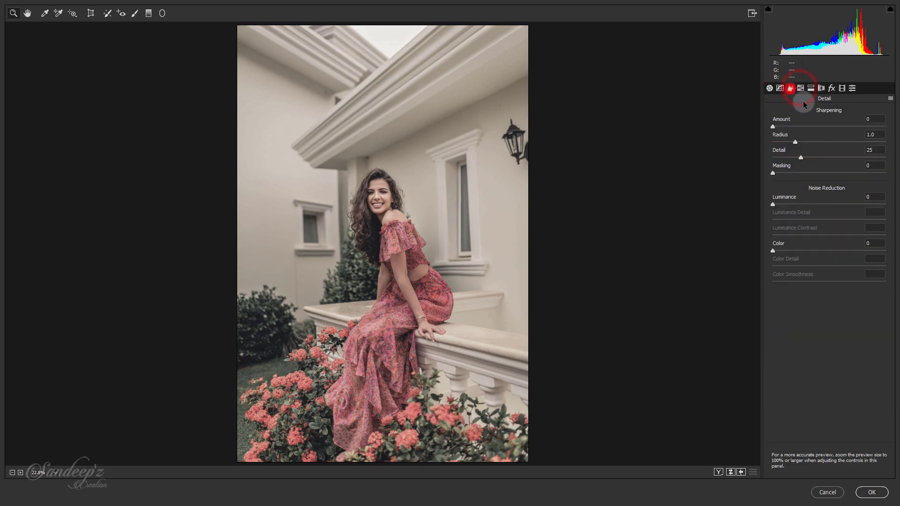
{"action": "left_click", "coordinate": [873, 119]}
{"action": "type", "text": "50"}
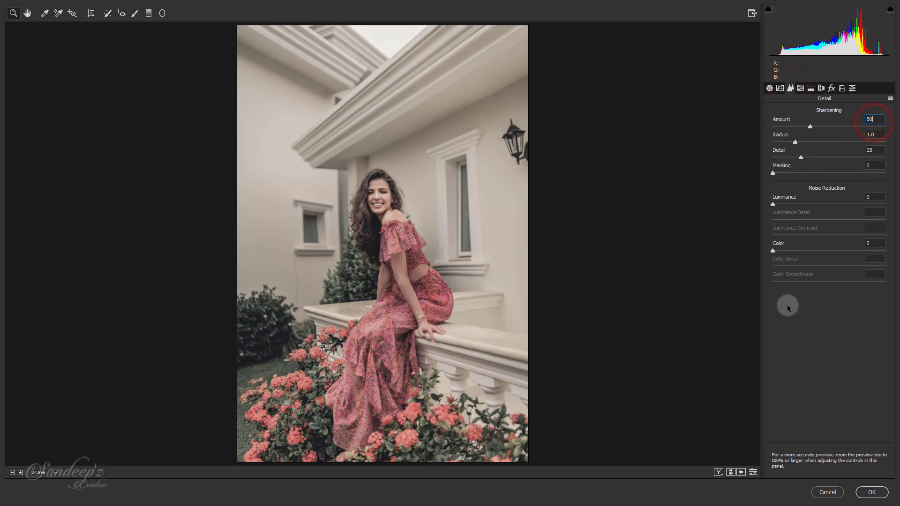
{"action": "left_click", "coordinate": [873, 196]}
{"action": "type", "text": "50"}
{"action": "left_click", "coordinate": [871, 228]}
{"action": "type", "text": "50"}
Split tone the shadows with a hue of 50 and a saturation of 10.
{"action": "left_click", "coordinate": [811, 88]}
{"action": "left_click", "coordinate": [874, 190]}
{"action": "type", "text": "50"}
{"action": "left_click", "coordinate": [873, 206]}
{"action": "type", "text": "10"}
Darken the photo's edges with a post-crop vignette amount of about -19.
{"action": "left_click", "coordinate": [821, 88]}
{"action": "left_click", "coordinate": [832, 88]}
{"action": "left_click", "coordinate": [825, 210]}
{"action": "left_click_drag", "start_coordinate": [825, 211], "coordinate": [818, 207]}
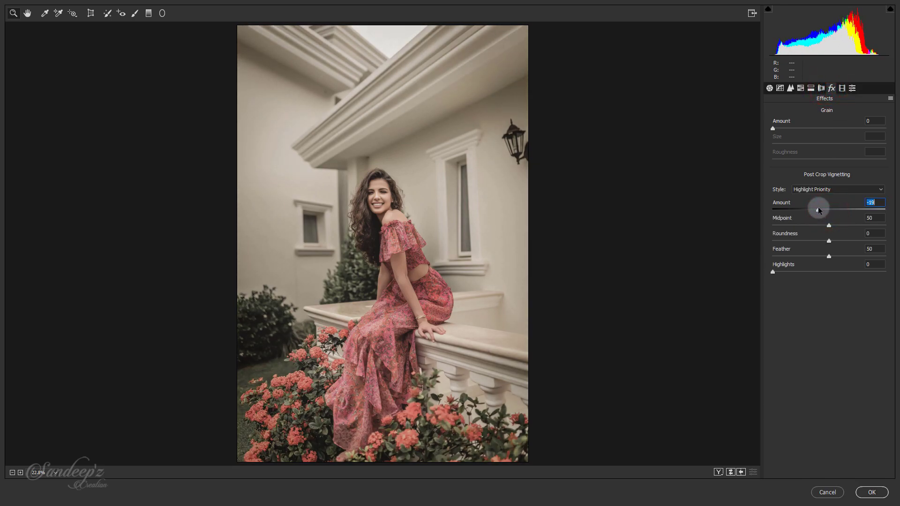
Calibrate the red primary to hue +45 and saturation +27, the green primary hue to +33 and the blue primary hue to about -12.
{"action": "left_click", "coordinate": [842, 88]}
{"action": "left_click", "coordinate": [872, 171]}
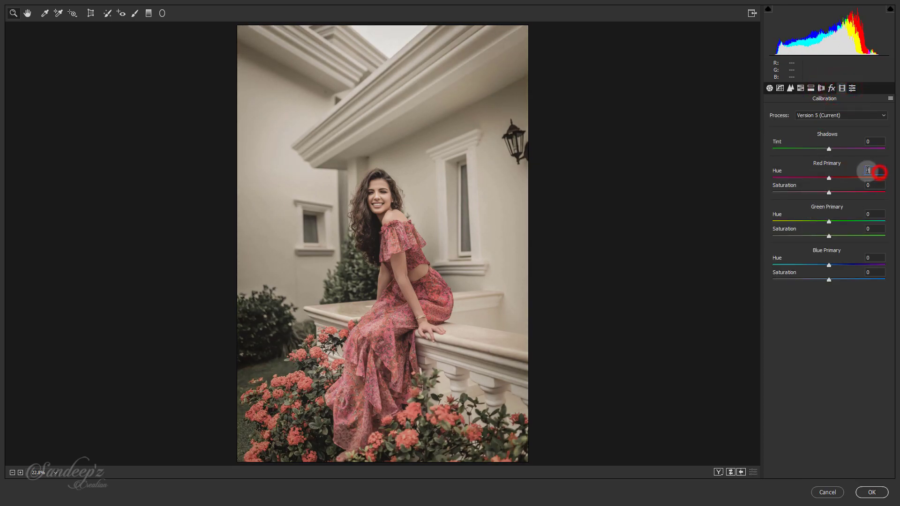
{"action": "left_click_drag", "start_coordinate": [829, 178], "coordinate": [846, 193]}
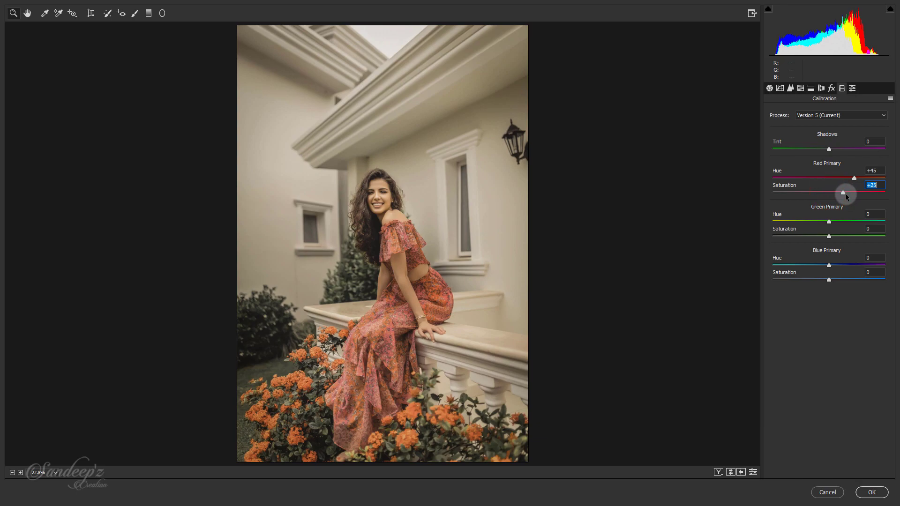
{"action": "left_click", "coordinate": [831, 222]}
{"action": "left_click_drag", "start_coordinate": [829, 266], "coordinate": [825, 266]}
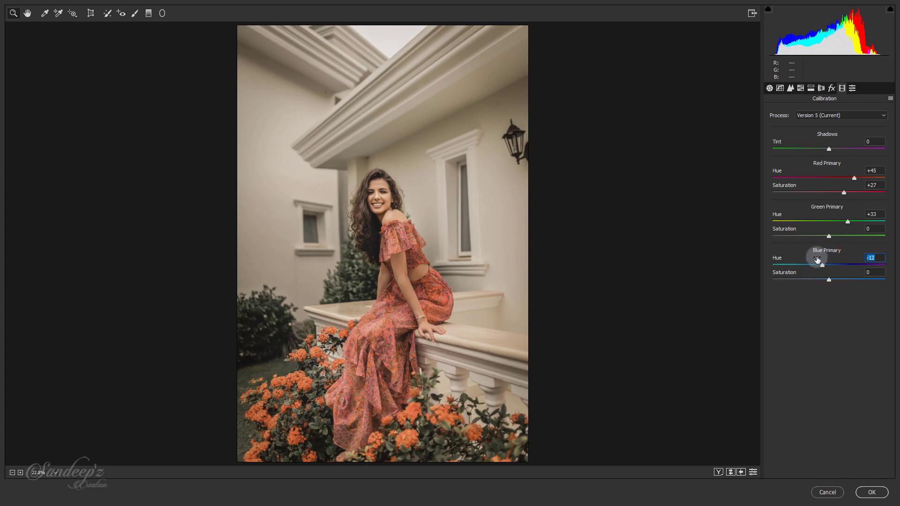
Shift the HSL hues: reds -6, oranges -11, greens +3, aquas -5, blues -4 and magentas about -5.
{"action": "left_click", "coordinate": [800, 89]}
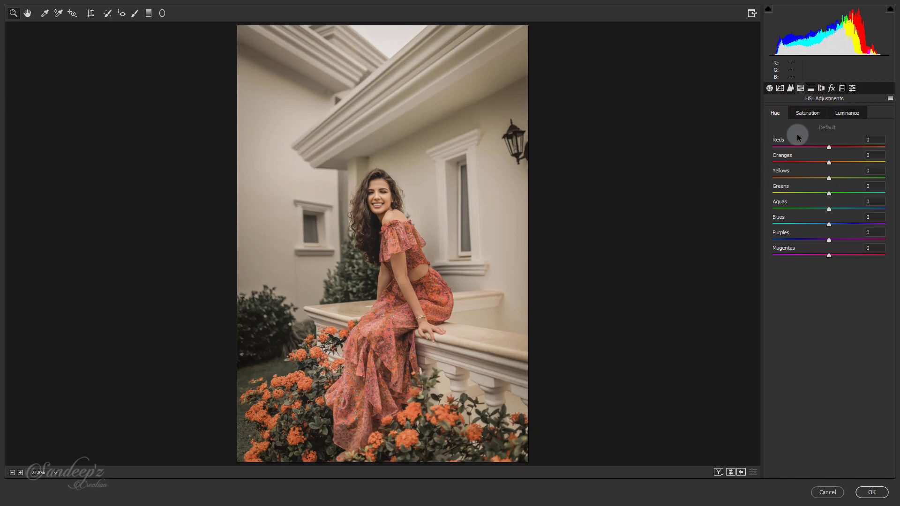
{"action": "left_click", "coordinate": [875, 139]}
{"action": "left_click_drag", "start_coordinate": [827, 147], "coordinate": [826, 148]}
{"action": "left_click", "coordinate": [829, 164]}
{"action": "left_click_drag", "start_coordinate": [829, 165], "coordinate": [821, 162]}
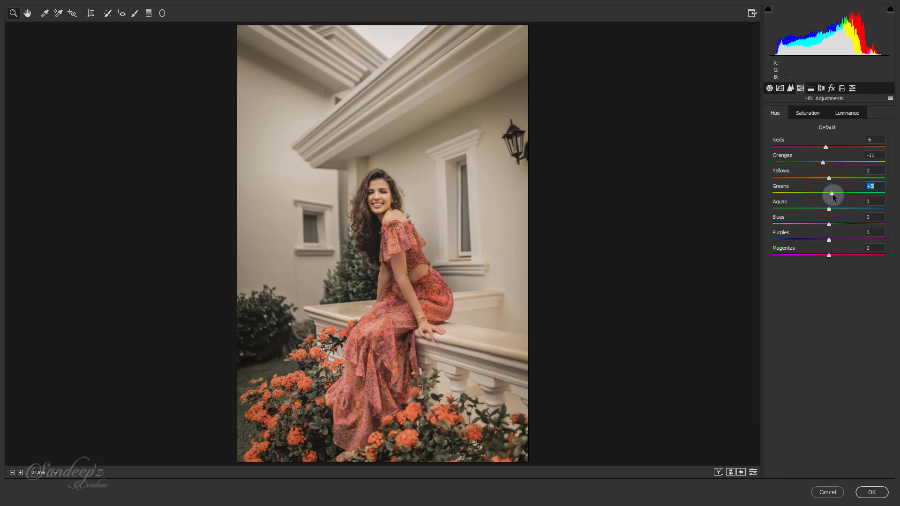
{"action": "left_click", "coordinate": [829, 210]}
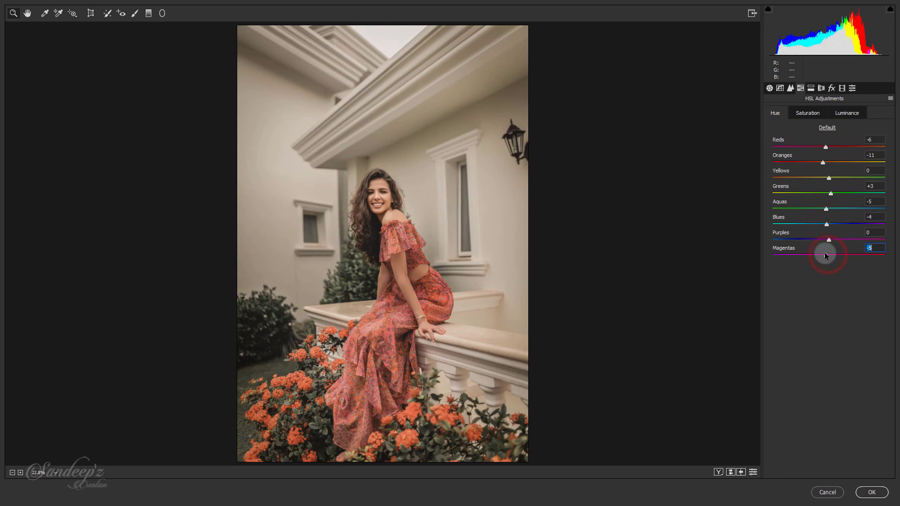
Set the HSL saturation: reds -3, oranges +19, yellows -30, greens -73, aquas -29, blues -18, purples -23 and magentas about -13.
{"action": "left_click", "coordinate": [815, 115]}
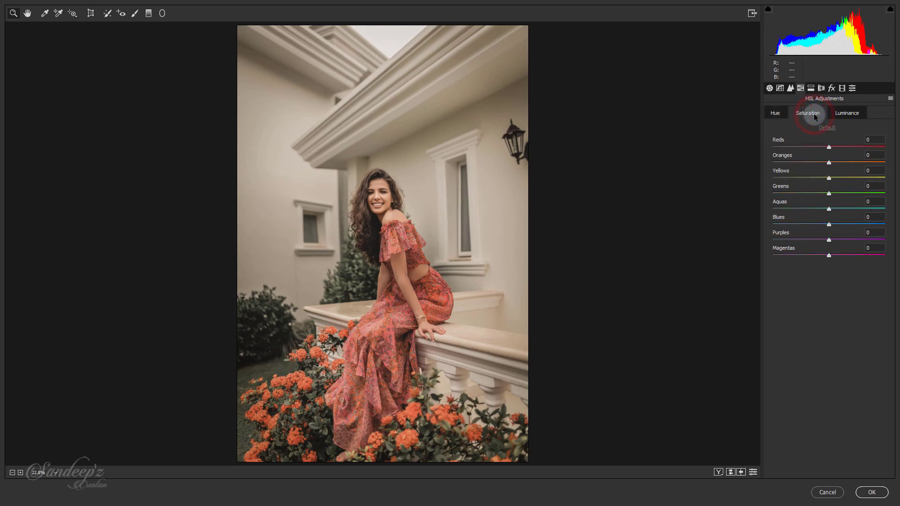
{"action": "left_click_drag", "start_coordinate": [829, 148], "coordinate": [823, 211]}
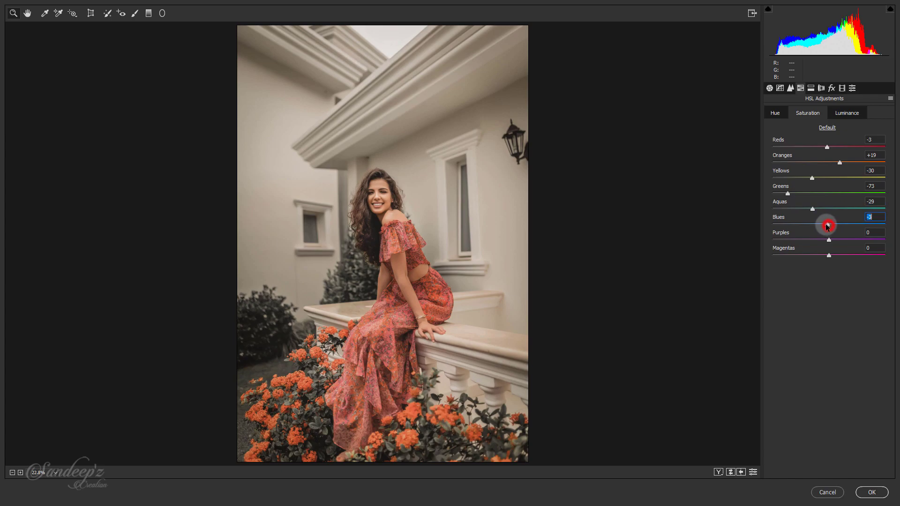
{"action": "mouse_move", "coordinate": [828, 241]}
{"action": "left_mouse_down"}
{"action": "mouse_move", "coordinate": [816, 239]}
{"action": "mouse_move", "coordinate": [820, 253]}
{"action": "left_mouse_up"}
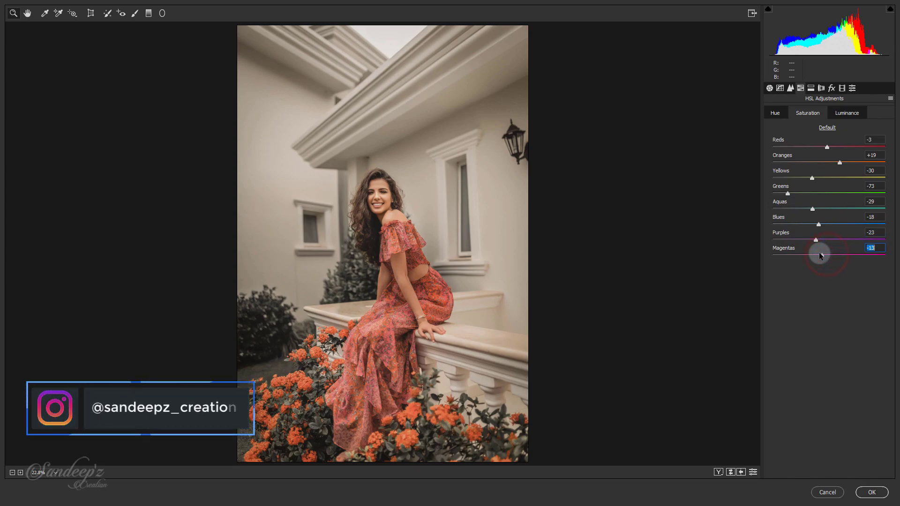
Set the HSL luminance: oranges -10, greens -5, blues -13, purples about -4, and raise magentas slightly.
{"action": "left_click", "coordinate": [843, 116]}
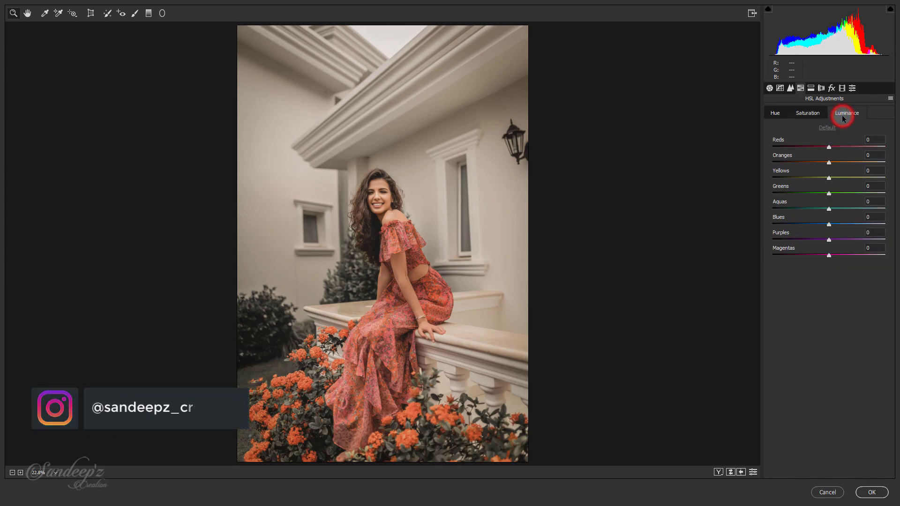
{"action": "left_click_drag", "start_coordinate": [828, 162], "coordinate": [823, 162]}
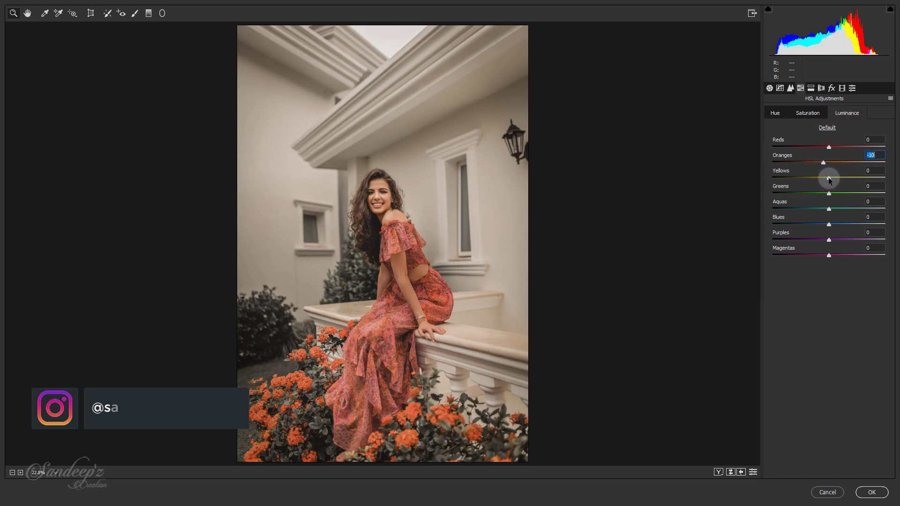
{"action": "left_click_drag", "start_coordinate": [829, 193], "coordinate": [825, 193]}
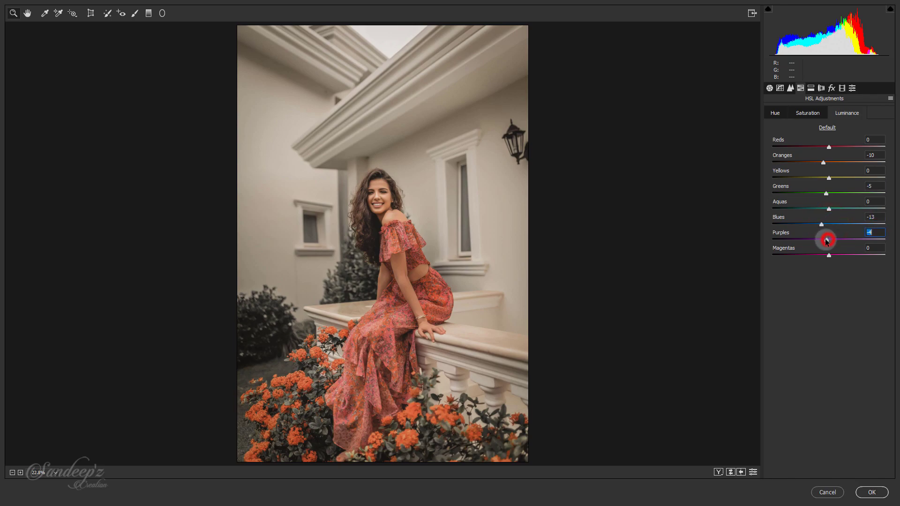
{"action": "left_click", "coordinate": [828, 257]}
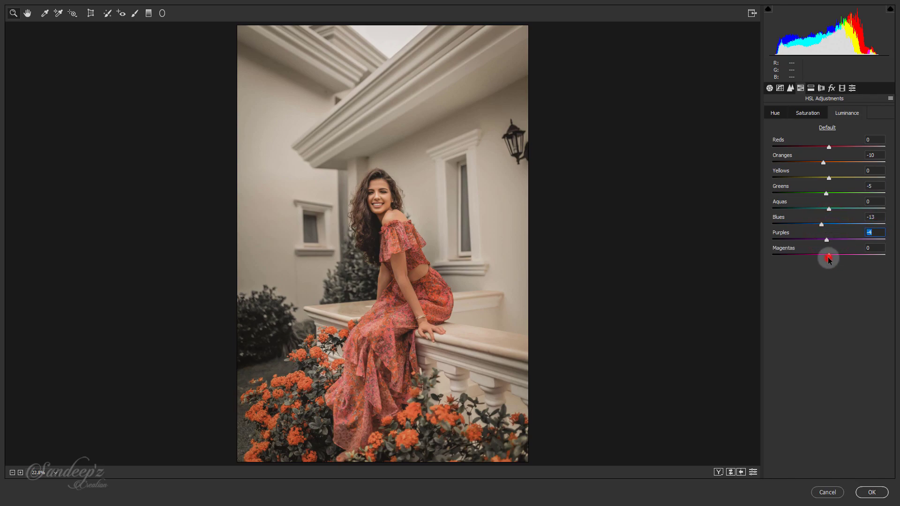
{"action": "left_click_drag", "start_coordinate": [831, 256], "coordinate": [832, 255]}
Shape a faded RGB point curve with a lifted black point, a midtone point at 96/97, raised highlights and the white point lowered to about 232.
{"action": "left_click", "coordinate": [780, 88]}
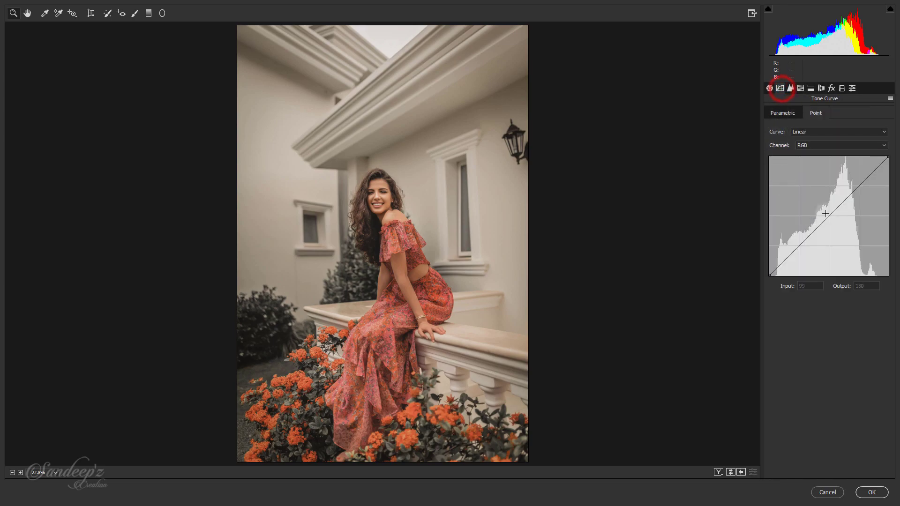
{"action": "left_click_drag", "start_coordinate": [888, 156], "coordinate": [888, 161]}
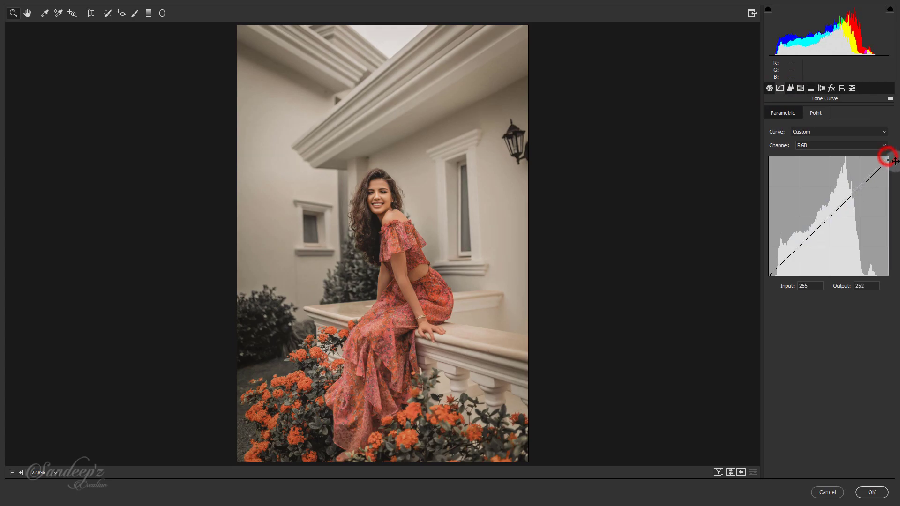
{"action": "left_click", "coordinate": [817, 232]}
{"action": "left_click_drag", "start_coordinate": [770, 275], "coordinate": [765, 265]}
{"action": "left_click_drag", "start_coordinate": [817, 232], "coordinate": [814, 231]}
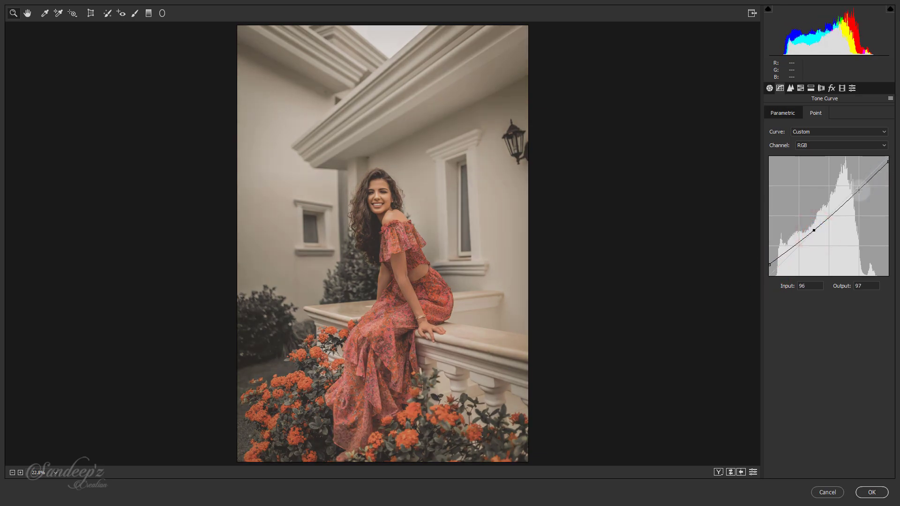
{"action": "left_click_drag", "start_coordinate": [860, 189], "coordinate": [888, 167]}
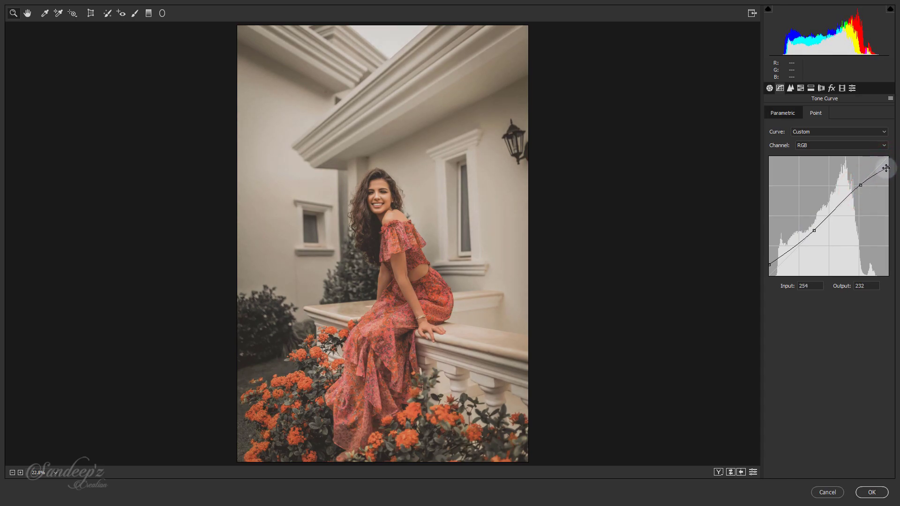
Add points to the Red channel curve, lowering the shadows to about 48/19 and raising the highlights to about 194/208.
{"action": "left_click", "coordinate": [818, 147]}
{"action": "left_click", "coordinate": [818, 156]}
{"action": "left_click", "coordinate": [860, 186]}
{"action": "left_click", "coordinate": [831, 216]}
{"action": "left_click", "coordinate": [800, 246]}
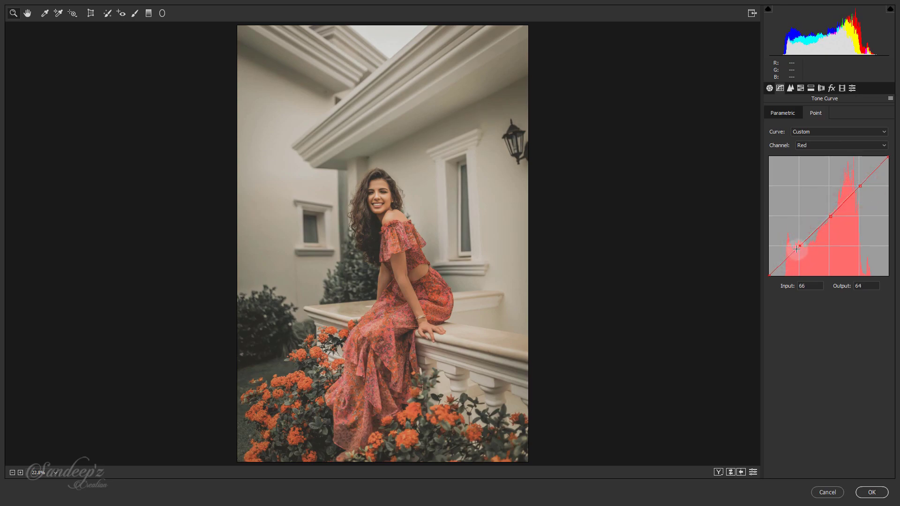
{"action": "left_click_drag", "start_coordinate": [801, 246], "coordinate": [792, 267]}
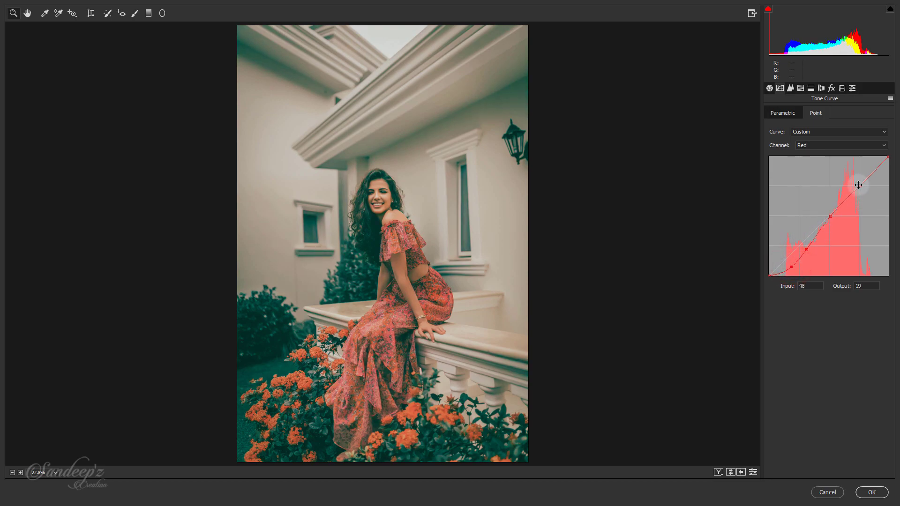
{"action": "left_click_drag", "start_coordinate": [860, 186], "coordinate": [860, 178]}
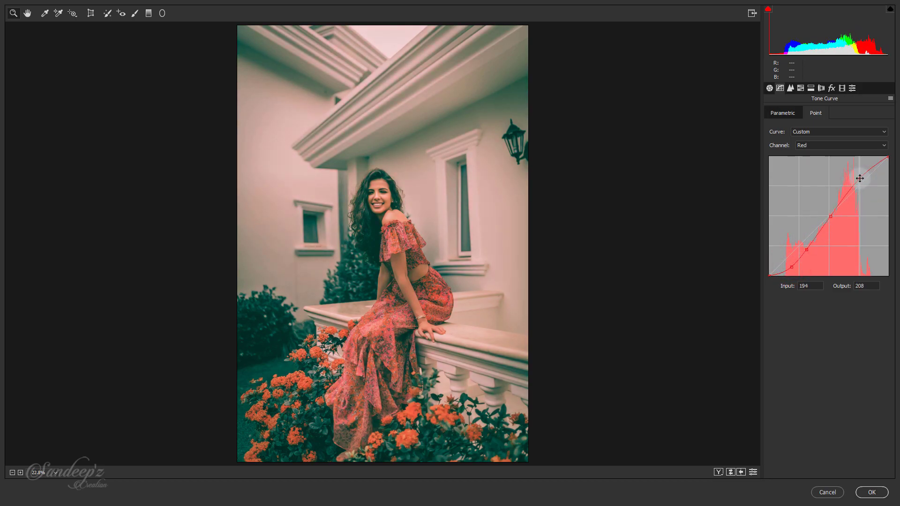
Add points to the Green channel curve, raising the highlights to about 191/204 and lowering the shadows to about 49/17.
{"action": "left_click", "coordinate": [814, 146]}
{"action": "left_click", "coordinate": [810, 166]}
{"action": "left_click", "coordinate": [798, 247]}
{"action": "left_click", "coordinate": [830, 216]}
{"action": "left_click_drag", "start_coordinate": [858, 187], "coordinate": [858, 181]}
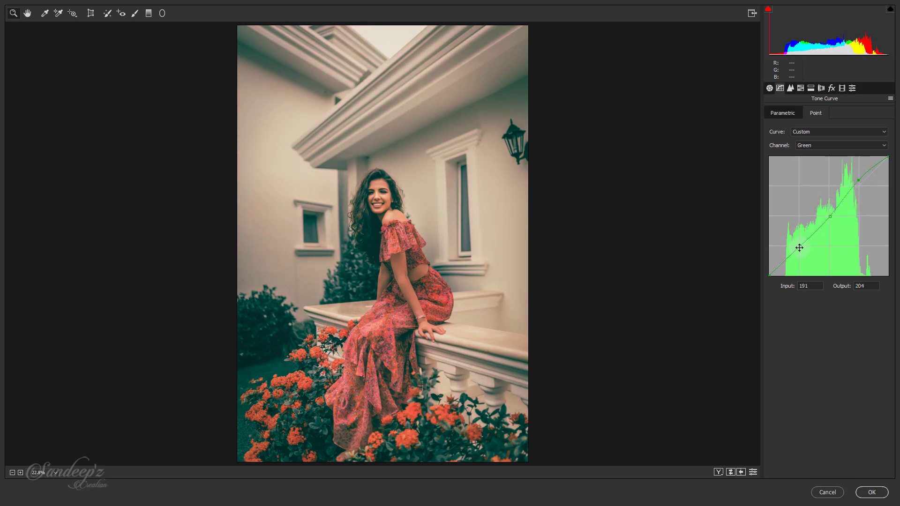
{"action": "left_click_drag", "start_coordinate": [801, 248], "coordinate": [792, 268]}
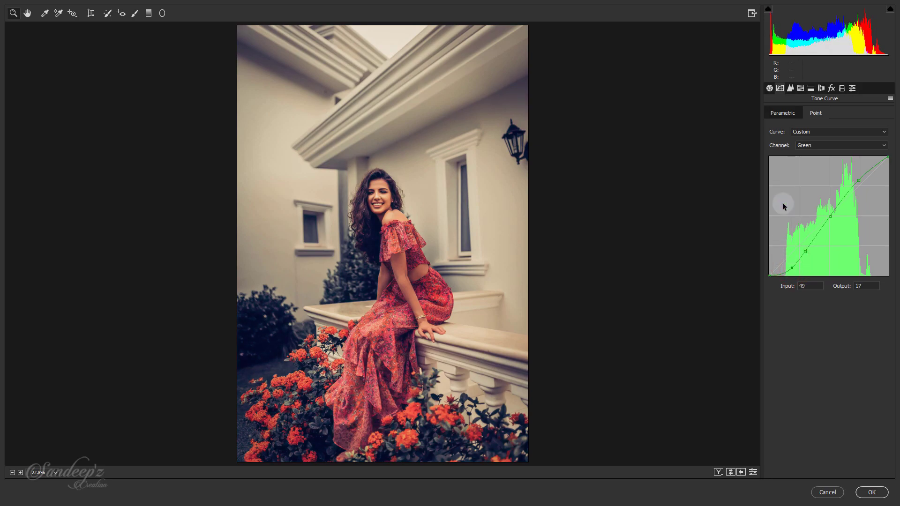
Add points to the Blue channel curve, anchoring the midtones at 128/128 and lowering the deep shadows to about 41/17.
{"action": "left_click", "coordinate": [804, 146]}
{"action": "left_click", "coordinate": [802, 176]}
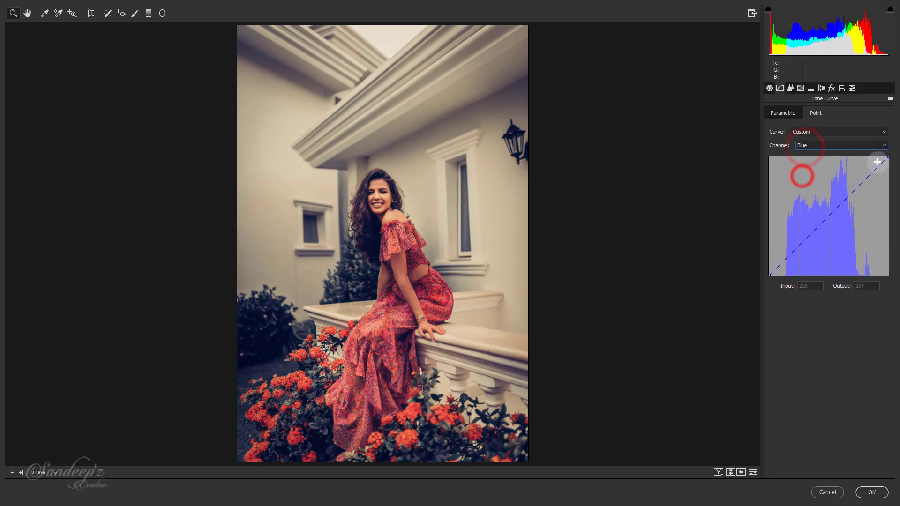
{"action": "left_click", "coordinate": [861, 186]}
{"action": "left_click", "coordinate": [829, 216]}
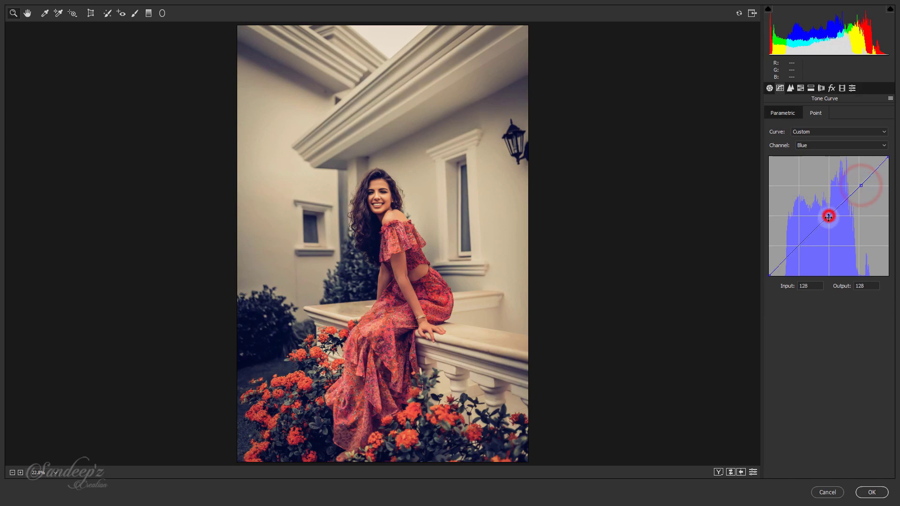
{"action": "left_click_drag", "start_coordinate": [800, 245], "coordinate": [804, 253]}
{"action": "left_click", "coordinate": [788, 270]}
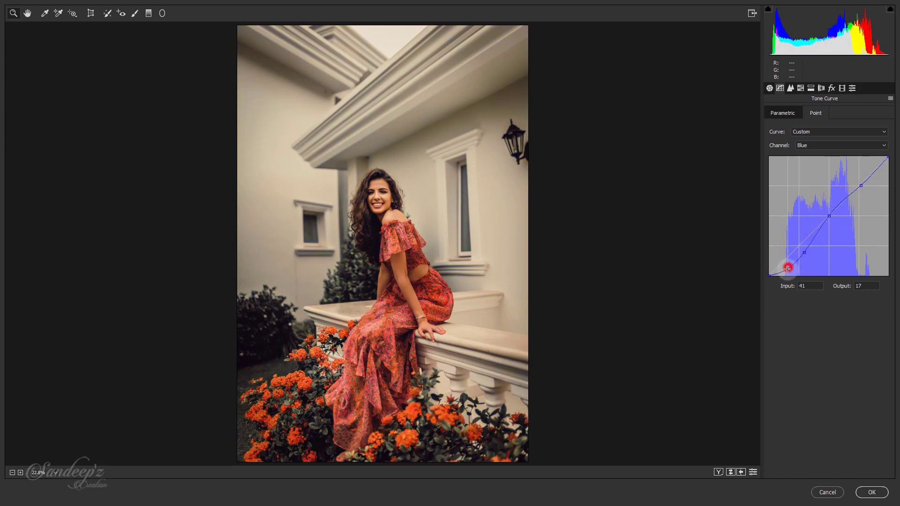
Raise the Blue channel curve's highlight point and fine-tune its two shadow points.
{"action": "left_click_drag", "start_coordinate": [862, 183], "coordinate": [860, 176]}
{"action": "left_click_drag", "start_coordinate": [804, 251], "coordinate": [804, 249]}
{"action": "left_click", "coordinate": [786, 270]}
Lift the RGB curve's black point to about input 3, output 43, and show the before and after views side by side.
{"action": "left_click", "coordinate": [779, 114]}
{"action": "left_click", "coordinate": [807, 113]}
{"action": "left_click", "coordinate": [839, 145]}
{"action": "left_click", "coordinate": [803, 146]}
{"action": "left_click_drag", "start_coordinate": [769, 266], "coordinate": [770, 256]}
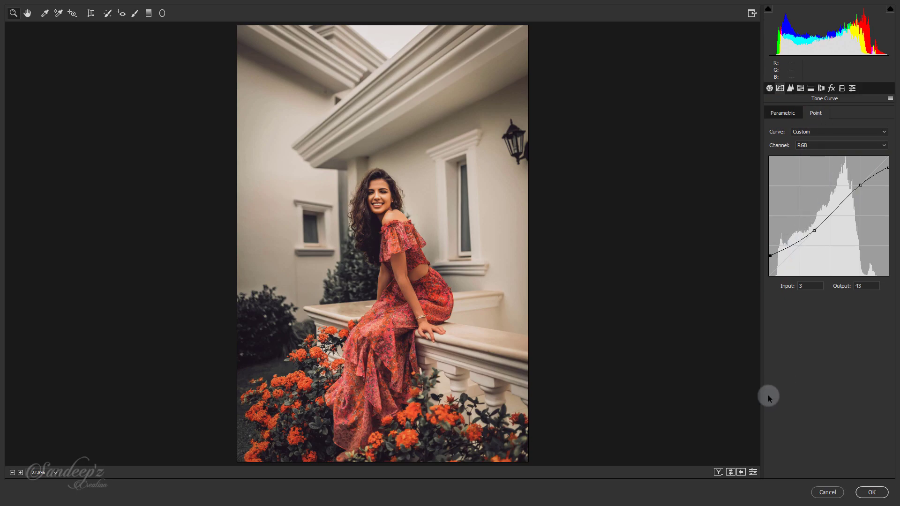
{"action": "left_click", "coordinate": [719, 472]}
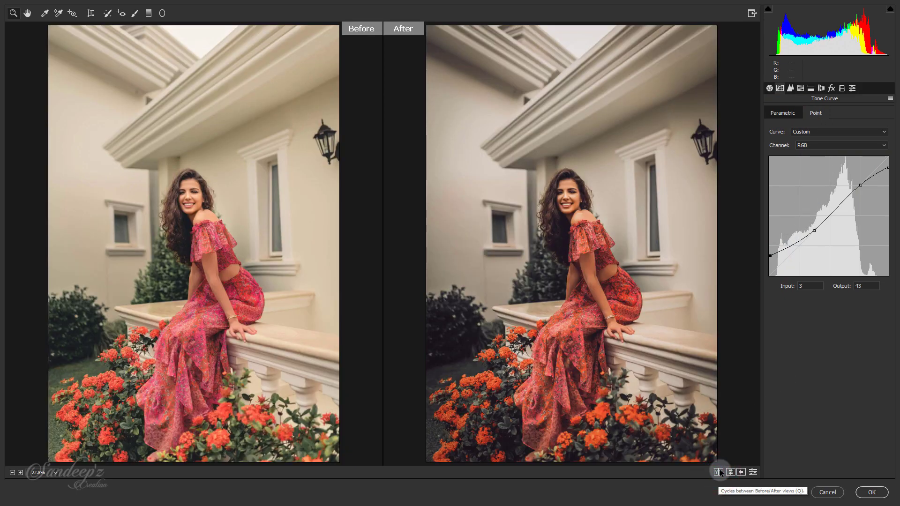
Move the RGB curve's black point to input 0, output 44, and apply the Camera Raw adjustments to the portrait.
{"action": "mouse_move", "coordinate": [769, 256]}
{"action": "left_mouse_down"}
{"action": "mouse_move", "coordinate": [764, 245]}
{"action": "mouse_move", "coordinate": [760, 255]}
{"action": "left_mouse_up"}
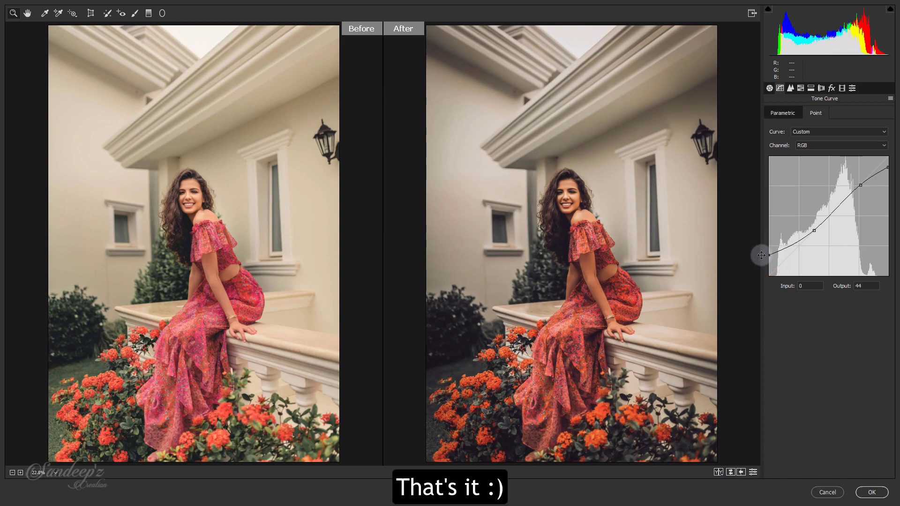
{"action": "left_click", "coordinate": [871, 492]}
Toggle the Background copy layer's visibility to compare the outdoor portrait before and after grading.
{"action": "left_click", "coordinate": [732, 138]}
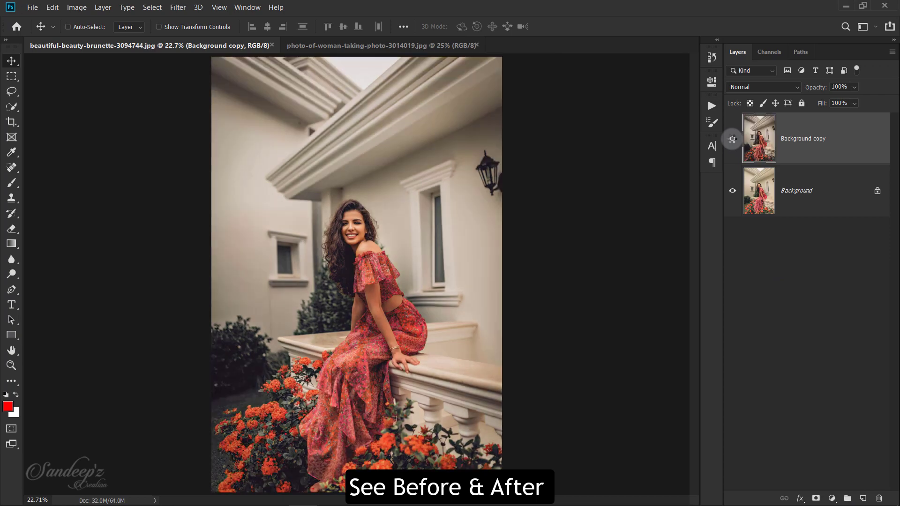
{"action": "left_click", "coordinate": [733, 139]}
{"action": "left_click", "coordinate": [732, 139]}
{"action": "left_click", "coordinate": [732, 140]}
{"action": "left_click", "coordinate": [733, 139]}
{"action": "left_click", "coordinate": [732, 140]}
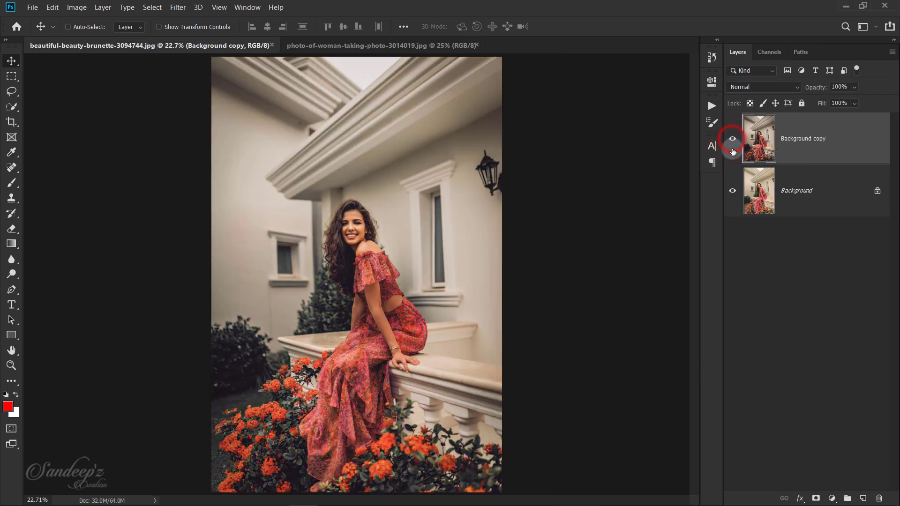
Switch to the photo of the woman holding a camera, duplicate its Background layer and open the copy in the Camera Raw Filter.
{"action": "left_click", "coordinate": [441, 48]}
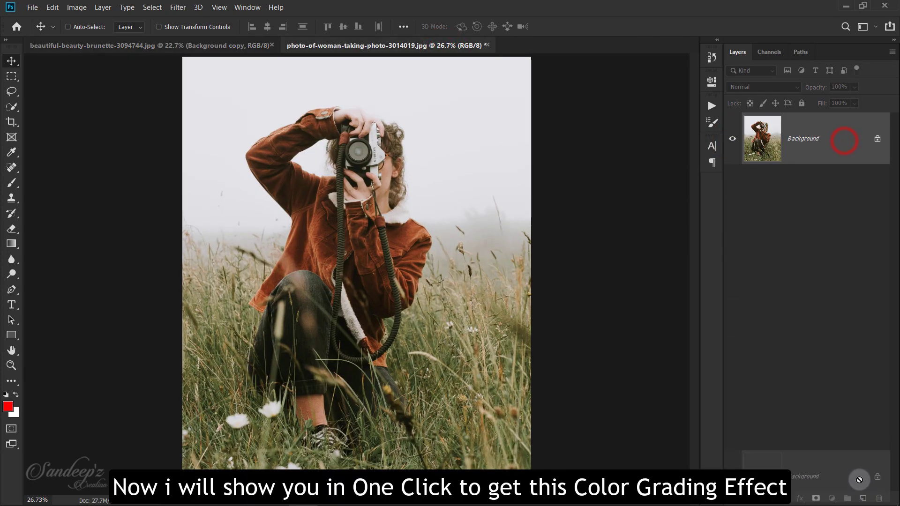
{"action": "left_click", "coordinate": [177, 8]}
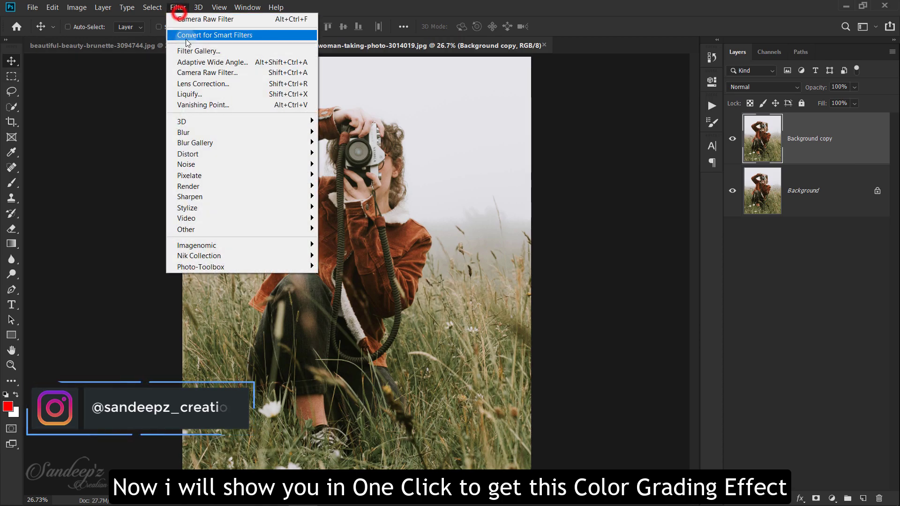
{"action": "left_click", "coordinate": [190, 71]}
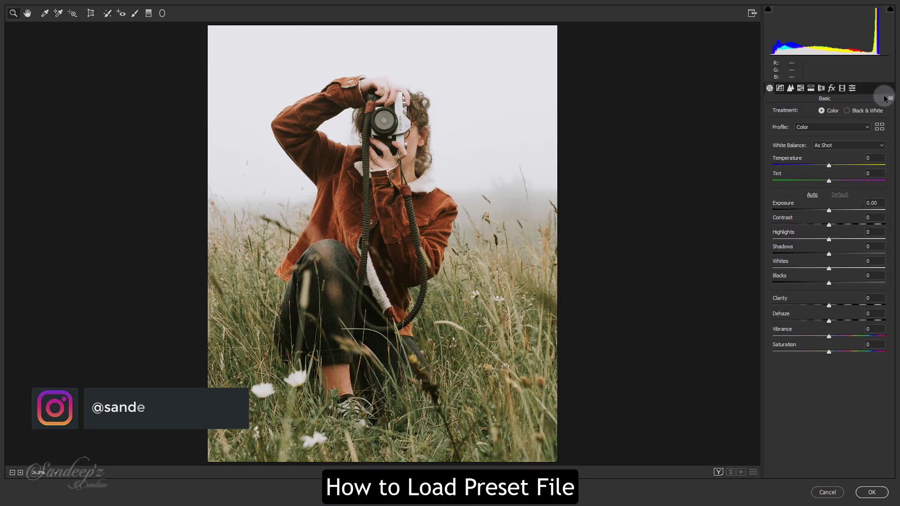
Show the before and after views side by side and apply the favorite preset Peter Mckinnon Color Grading.
{"action": "left_click", "coordinate": [854, 89]}
{"action": "left_click", "coordinate": [891, 99]}
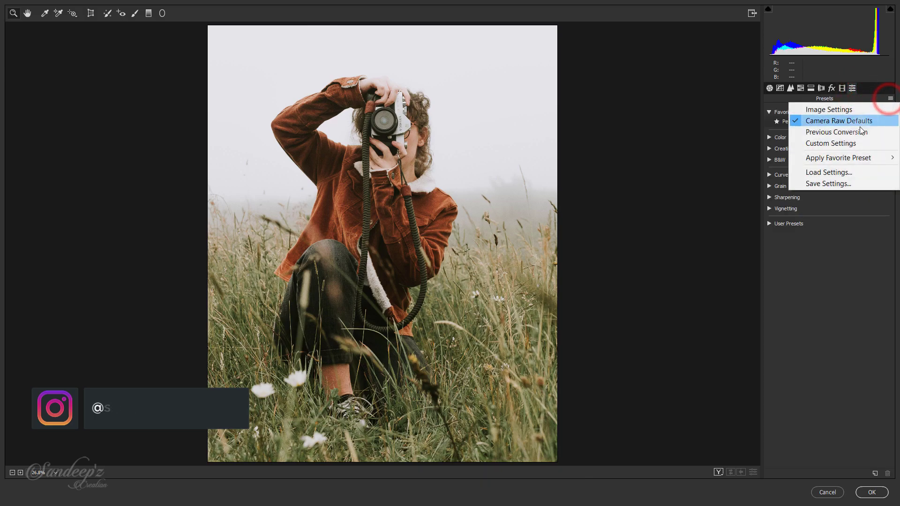
{"action": "left_click", "coordinate": [728, 183]}
{"action": "left_click", "coordinate": [728, 182]}
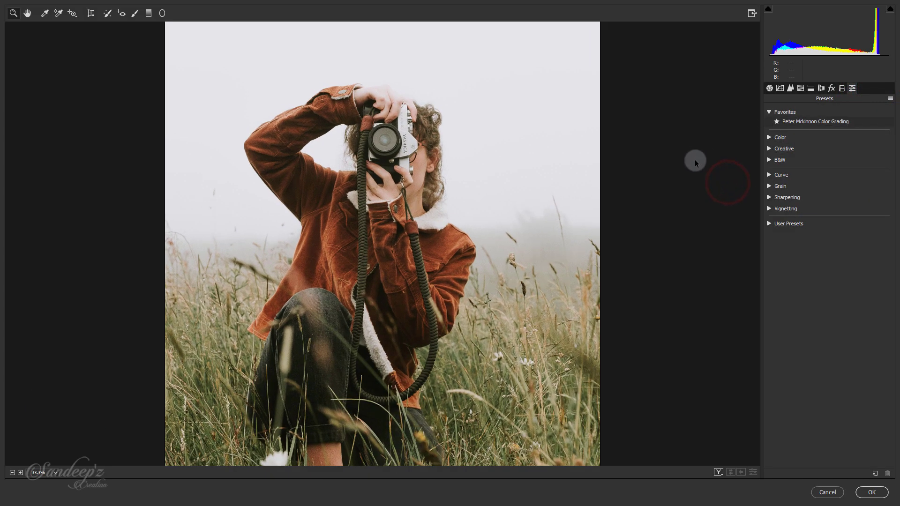
{"action": "key", "text": "ctrl+0"}
{"action": "left_click", "coordinate": [719, 472]}
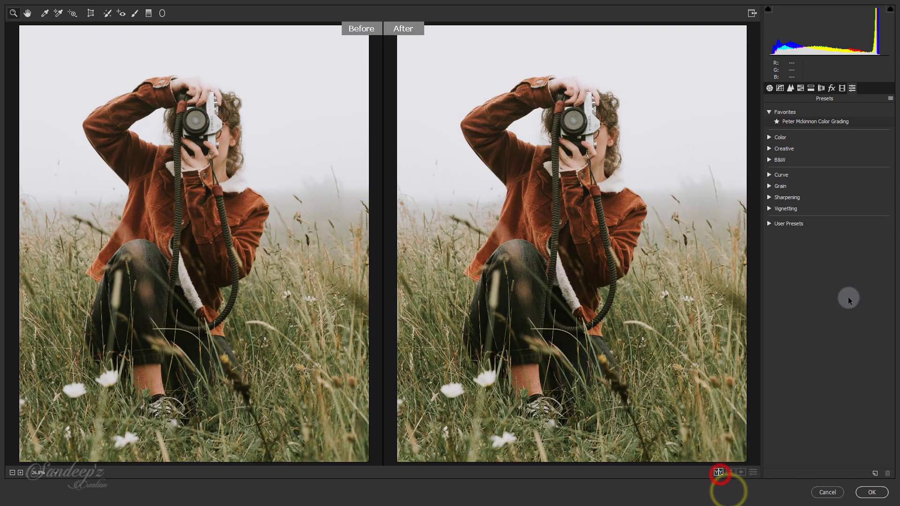
{"action": "left_click", "coordinate": [811, 121]}
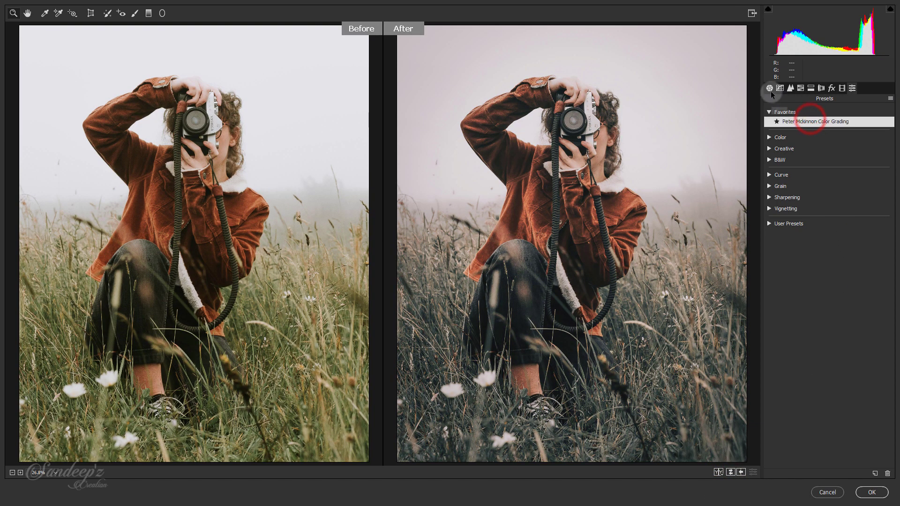
Check the preset's tone curve, then set Highlights to -58 and apply the Camera Raw adjustments.
{"action": "left_click", "coordinate": [780, 88]}
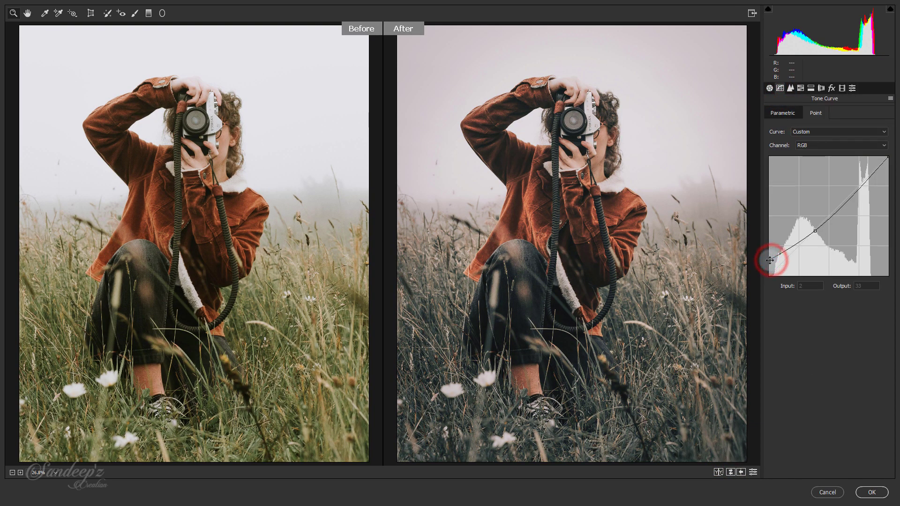
{"action": "left_click", "coordinate": [770, 89]}
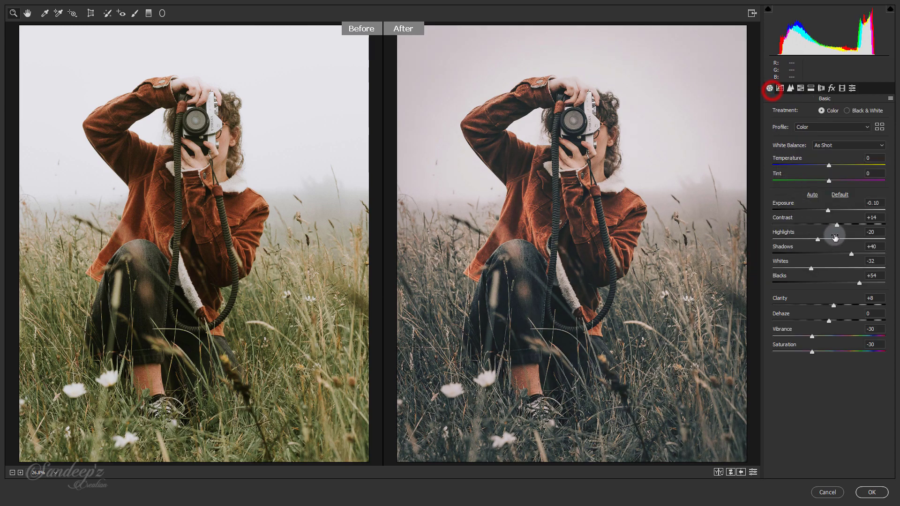
{"action": "left_click_drag", "start_coordinate": [818, 241], "coordinate": [800, 242]}
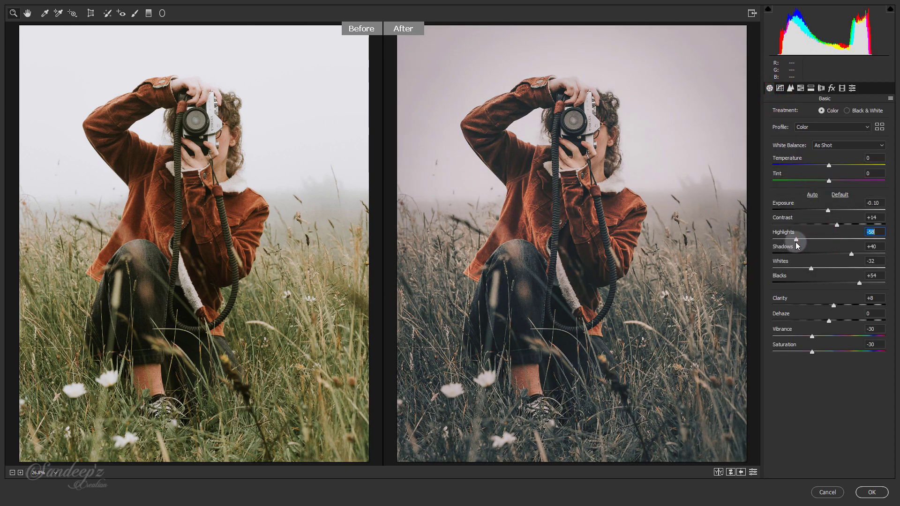
{"action": "left_click", "coordinate": [865, 493]}
Toggle the Background copy layer's visibility repeatedly to compare the meadow photo with and without the preset grading.
{"action": "left_click", "coordinate": [732, 139]}
{"action": "left_click", "coordinate": [734, 140]}
{"action": "left_click", "coordinate": [733, 140]}
{"action": "left_click", "coordinate": [733, 140]}
{"action": "left_click", "coordinate": [733, 140]}
{"action": "left_click", "coordinate": [733, 140]}
{"action": "left_click", "coordinate": [733, 139]}
{"action": "left_click", "coordinate": [733, 140]}
{"action": "left_click", "coordinate": [734, 140]}
{"action": "left_click", "coordinate": [734, 139]}
{"action": "left_click", "coordinate": [734, 140]}
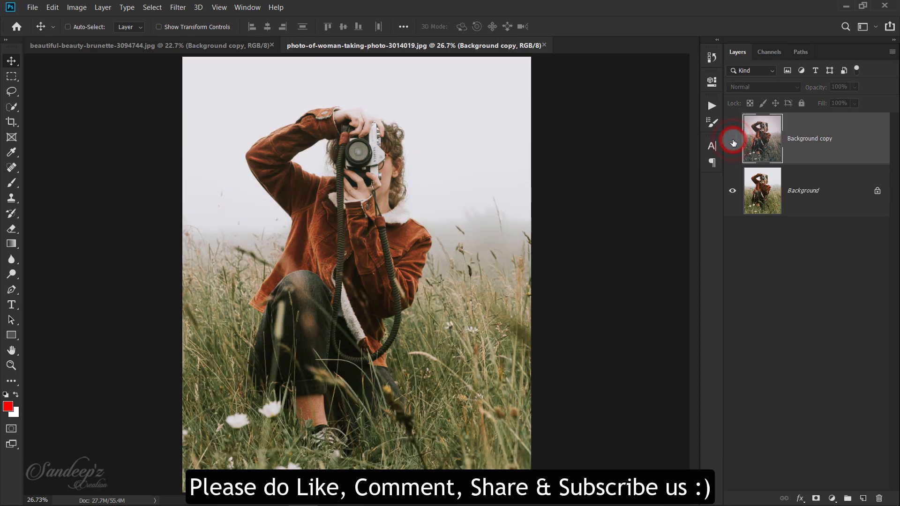